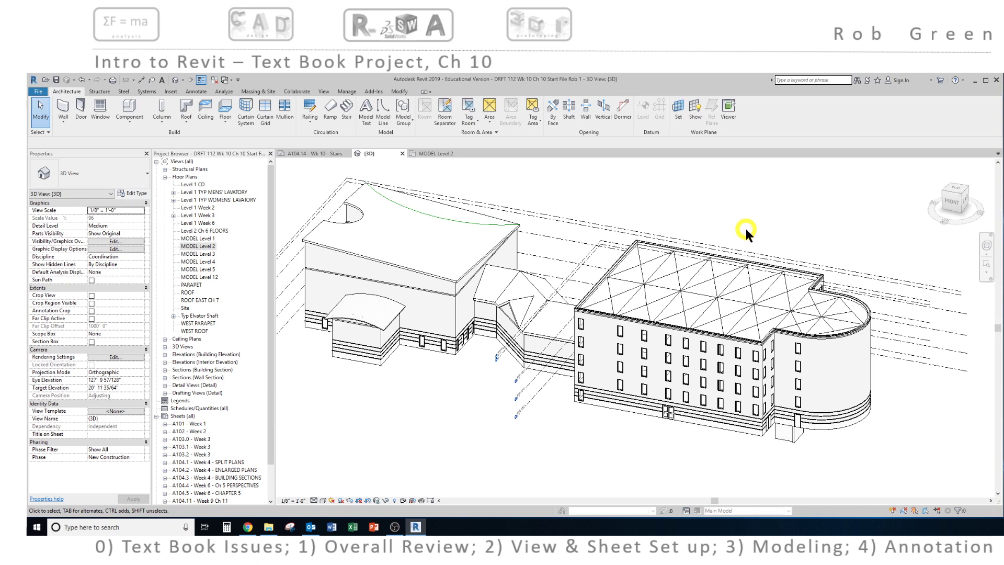
Select the curved east end wall and try the 3D view in Wireframe before restoring the Hidden Line style
left_click(820, 351)
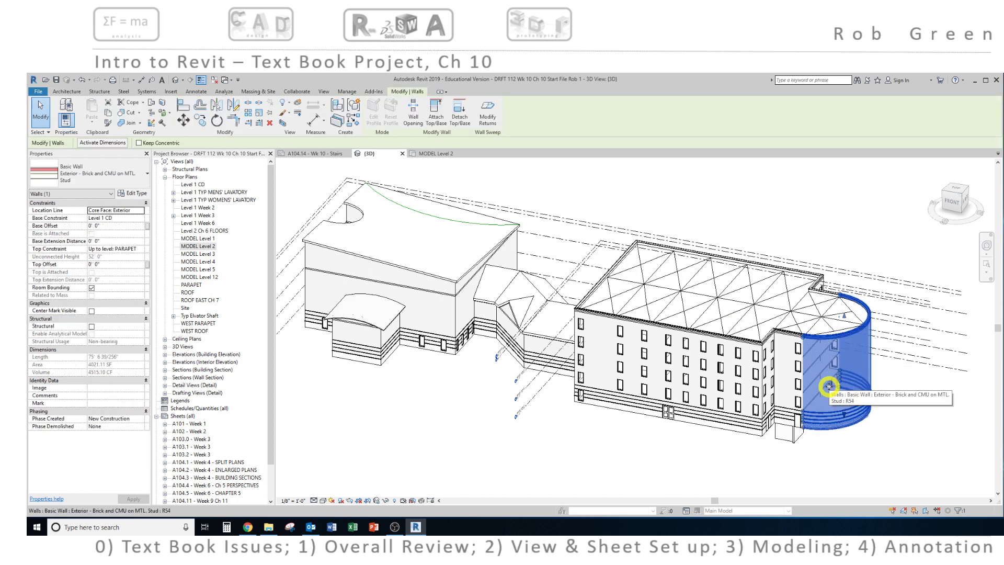
left_click(323, 500)
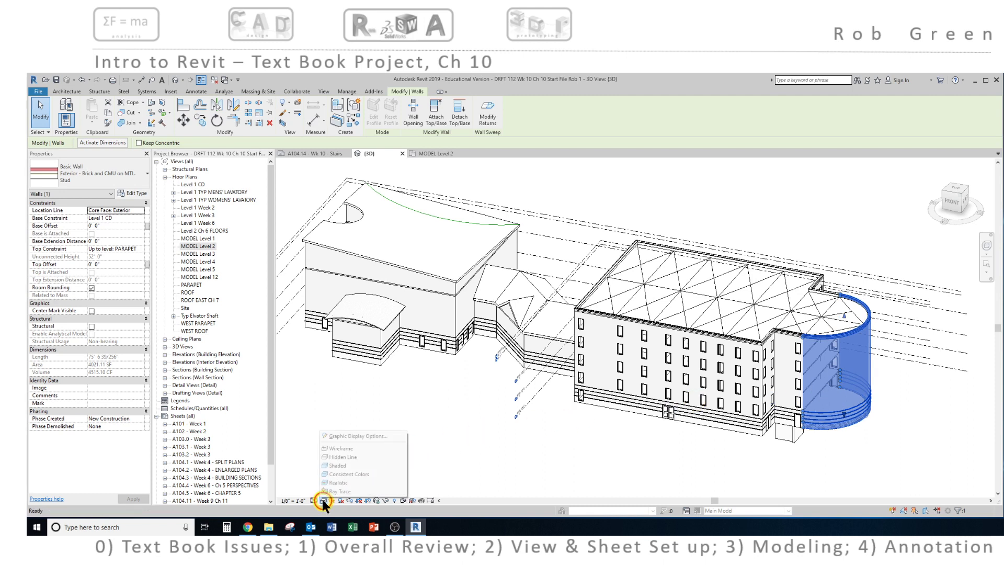
left_click(345, 448)
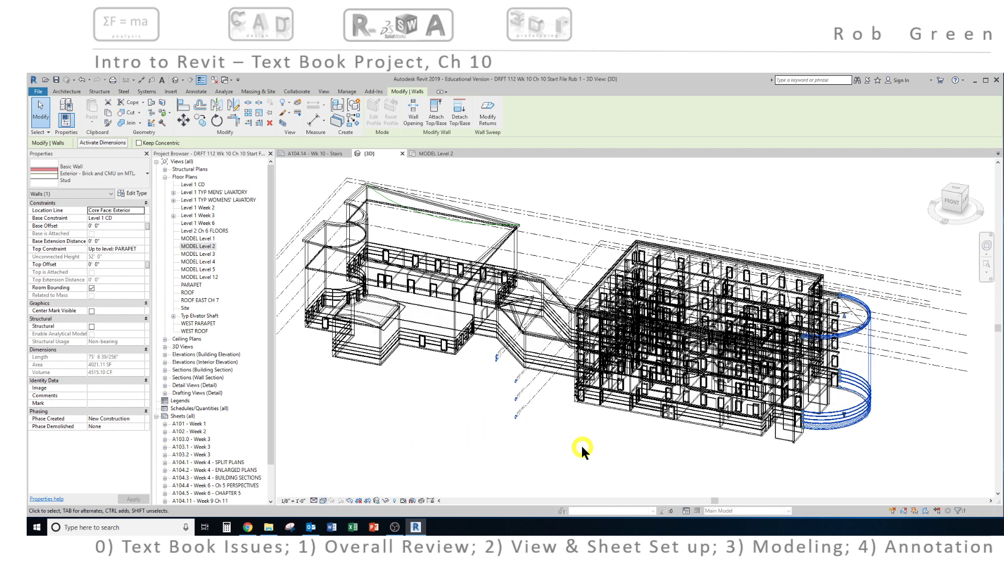
left_click(322, 500)
left_click(340, 458)
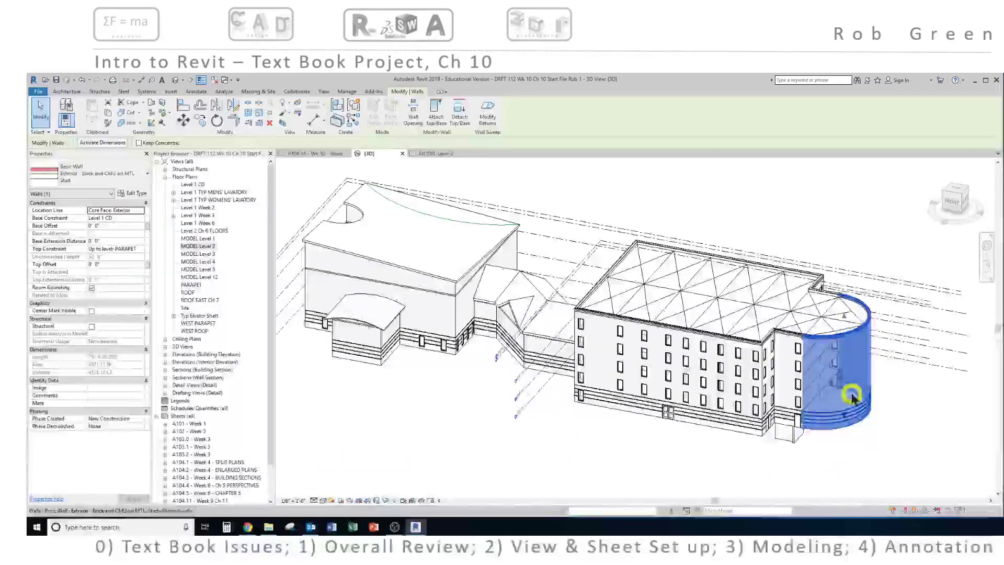
Override the curved east end wall's graphics by element in the 3D view with a surface transparency of 75
right_click(852, 392)
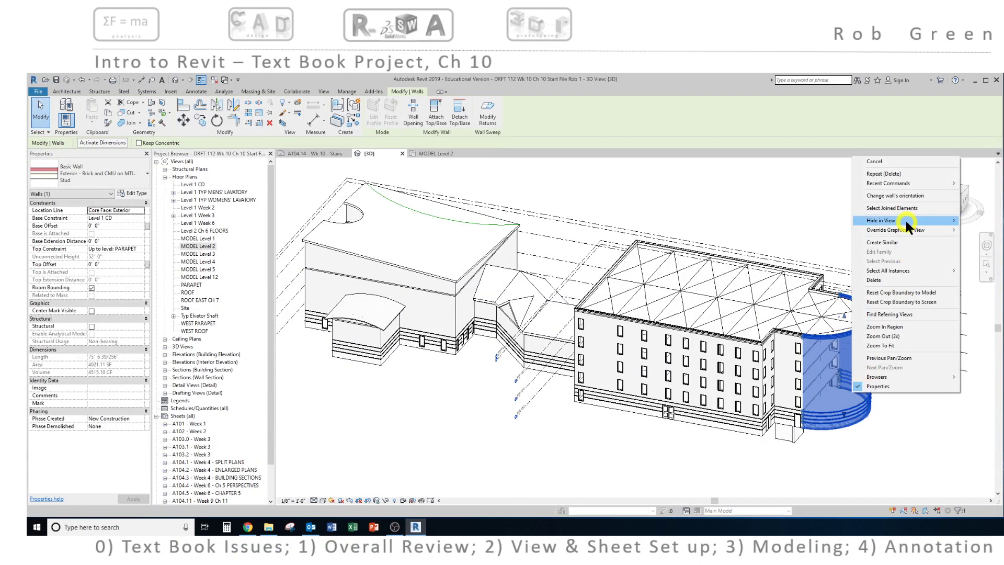
mouse_move(911, 230)
left_click(988, 230)
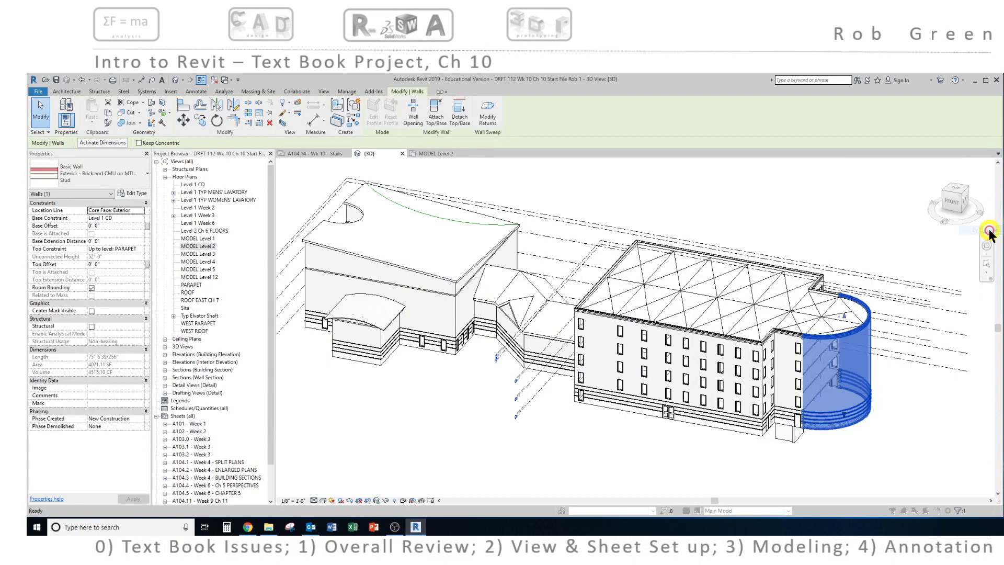
left_click(872, 287)
type("75")
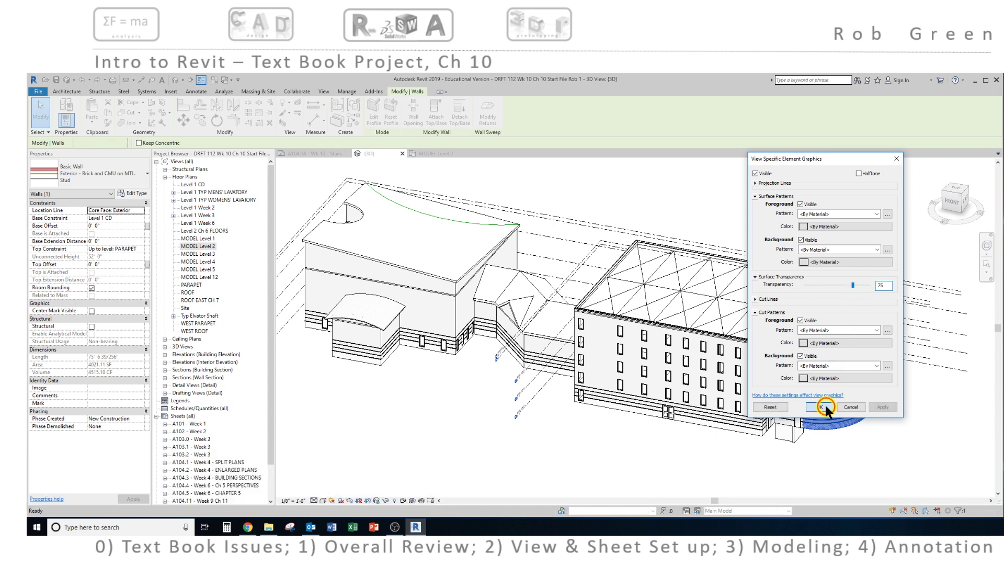
left_click(821, 407)
left_click(889, 456)
Override the curved wall's element graphics to hide its foreground surface pattern in the 3D view
scroll(877, 396, "up", 5)
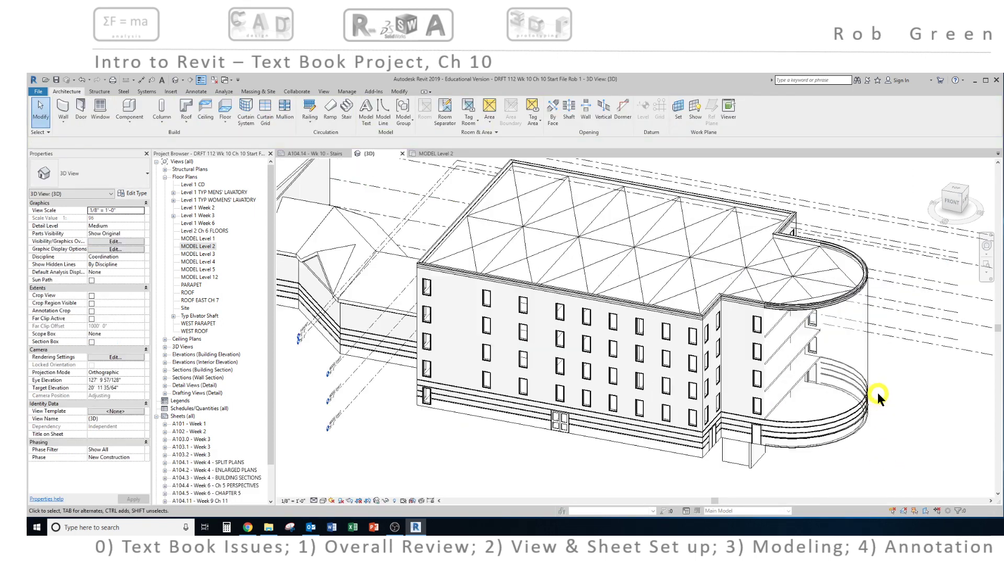
middle_click_drag(874, 392, 815, 293)
scroll(629, 241, "down", 3)
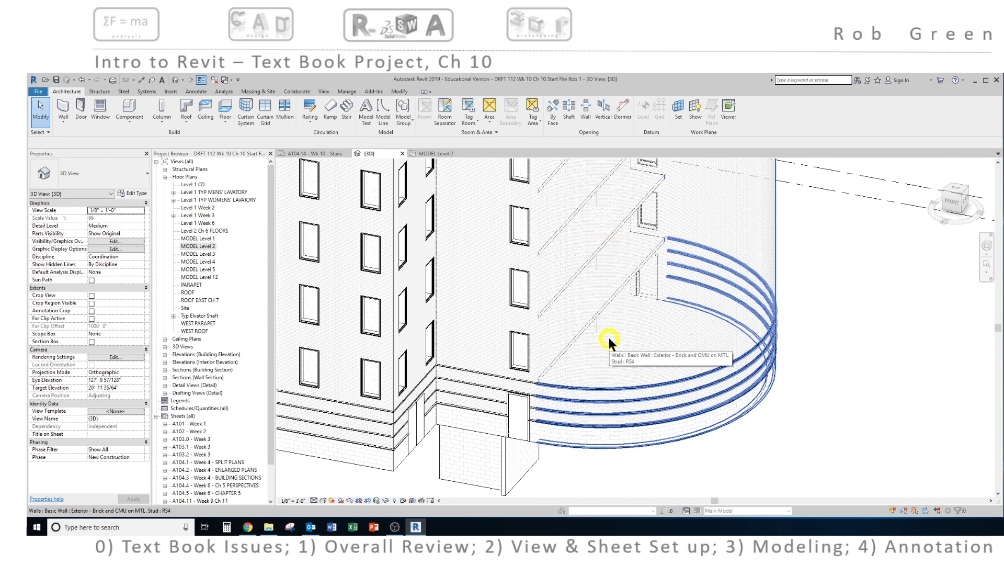
right_click(730, 215)
mouse_move(770, 289)
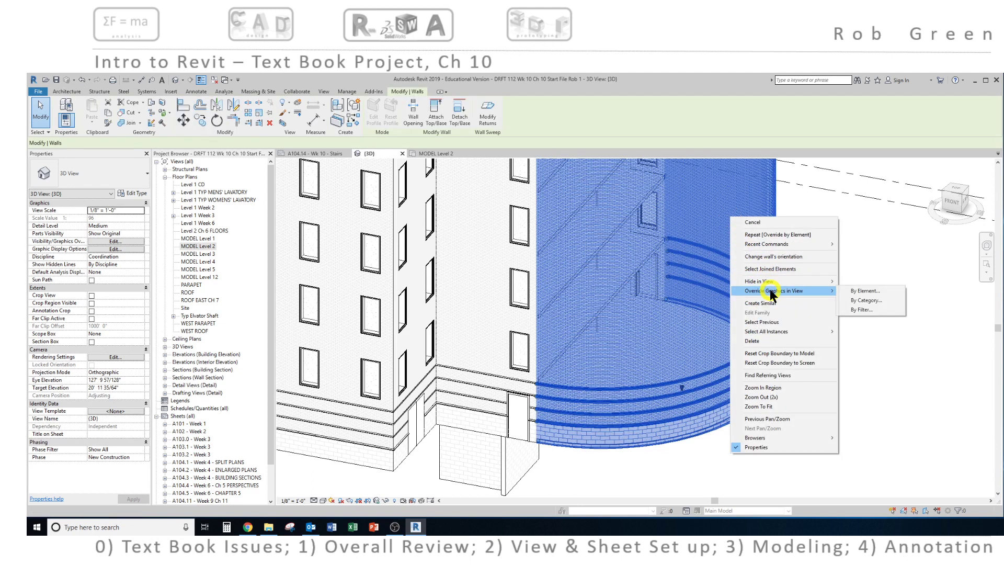
left_click(895, 289)
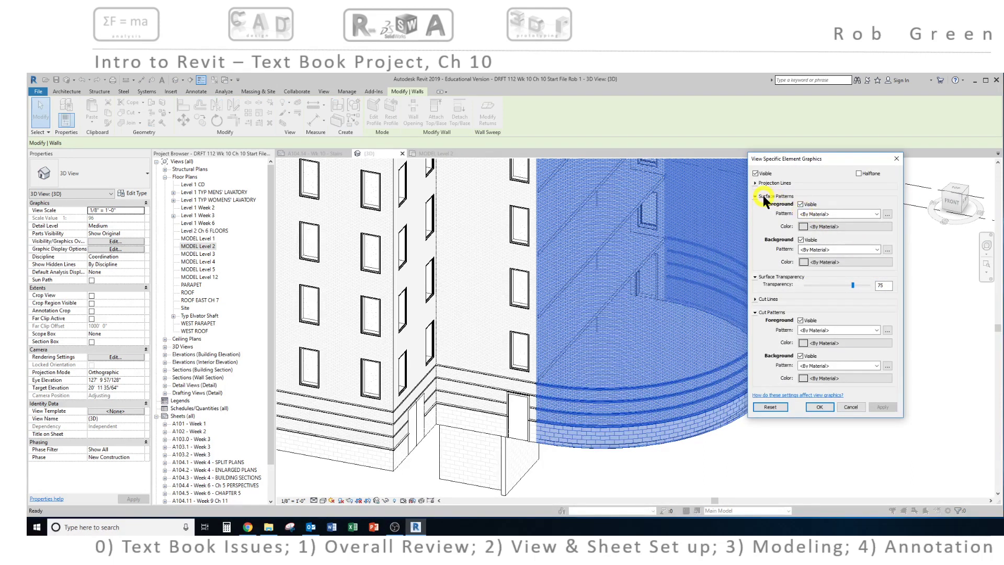
left_click(801, 204)
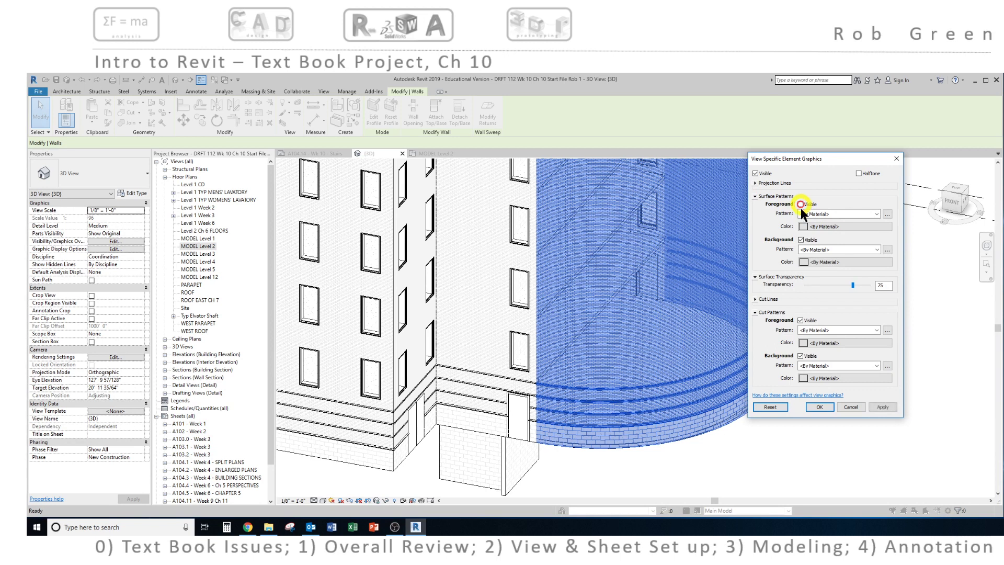
left_click(821, 407)
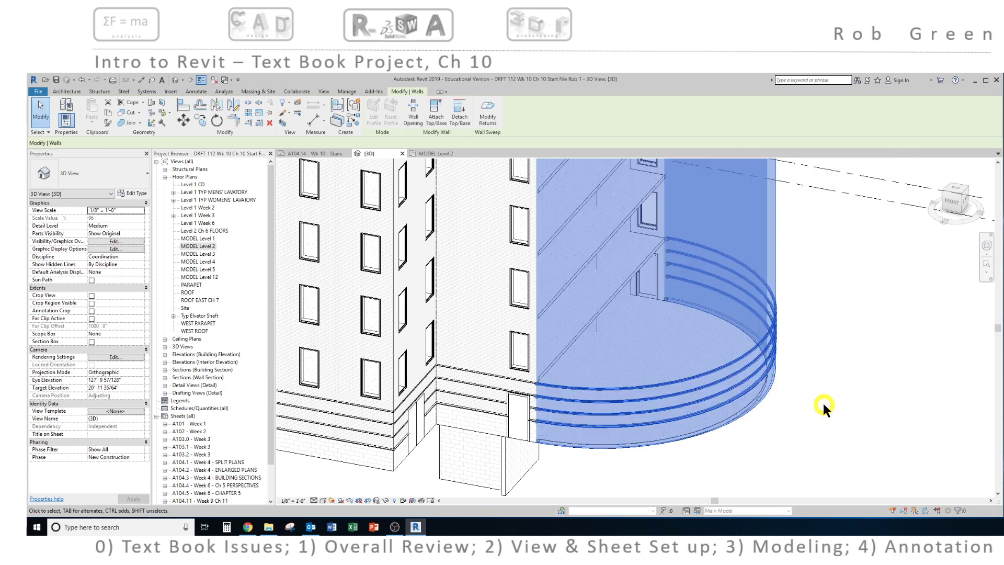
left_click(823, 404)
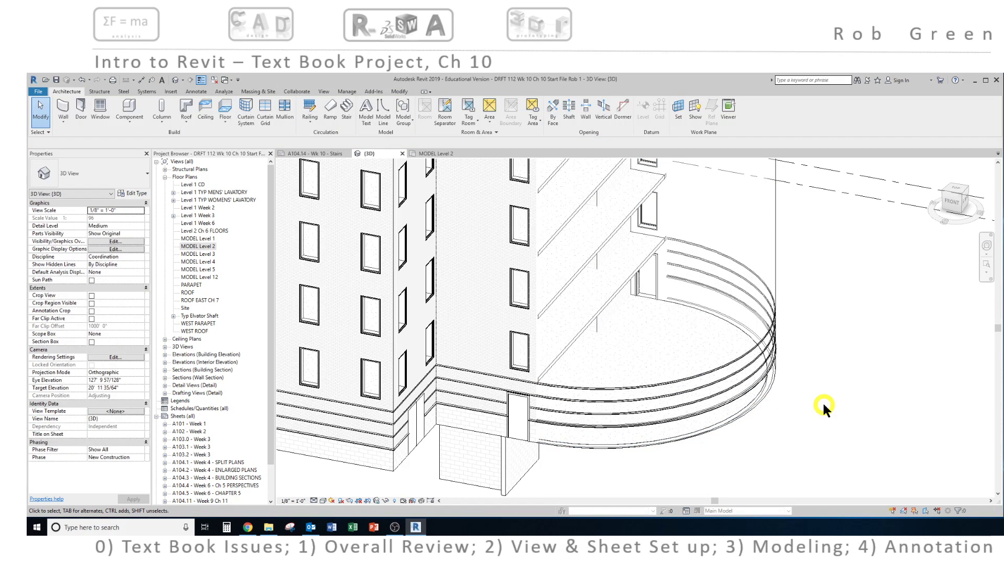
Examine the MODEL Level 2 plan and the east stair on sheet A104.14 - Wk 10 - Stairs, including its landing corner and railing ends
middle_click_drag(839, 380, 837, 410)
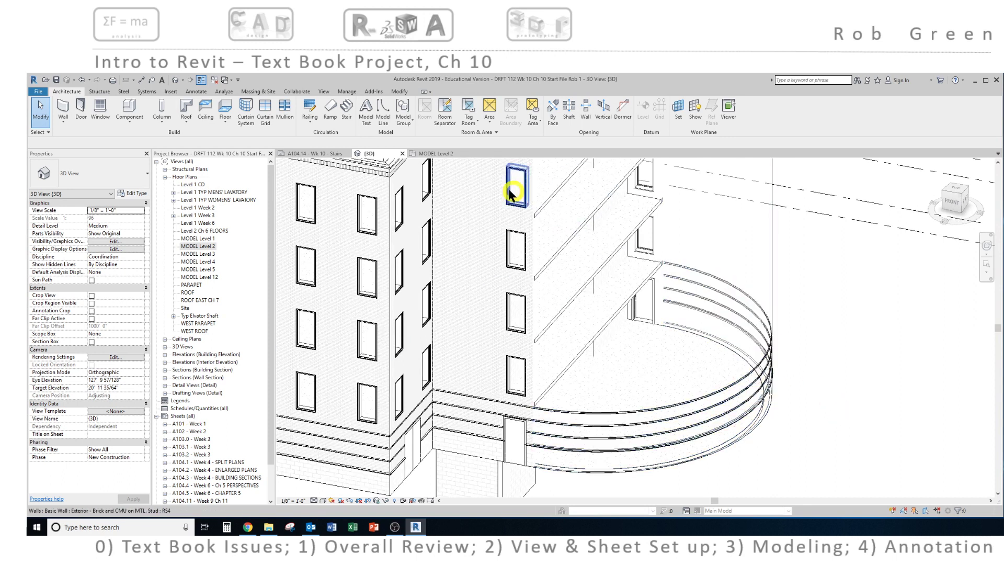
left_click(435, 155)
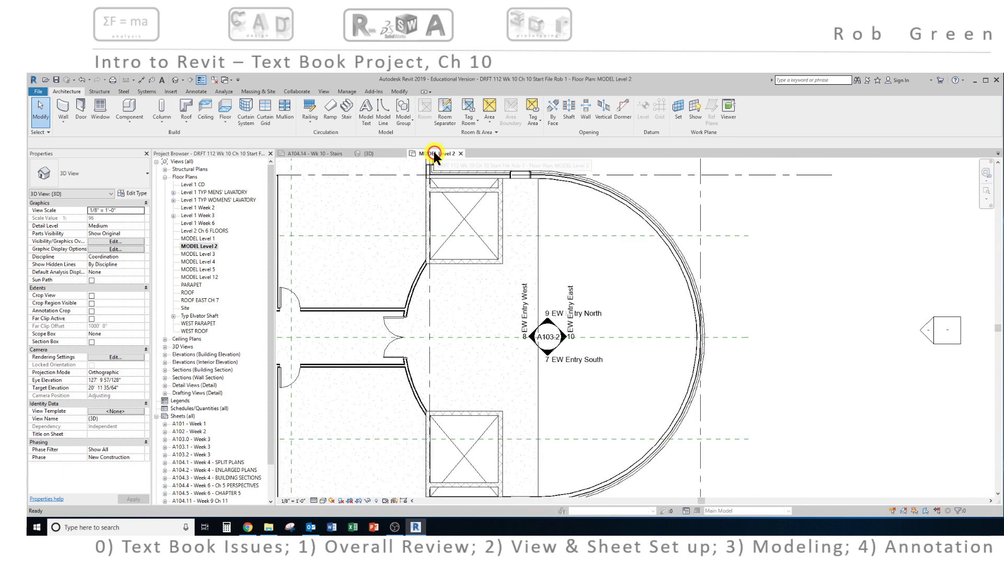
middle_click_drag(469, 313, 576, 312)
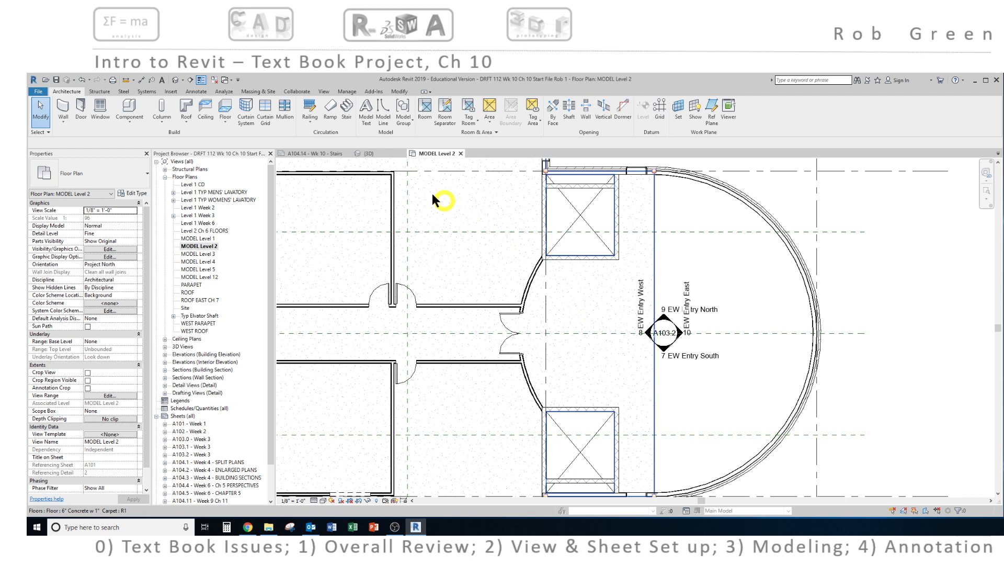
left_click(318, 152)
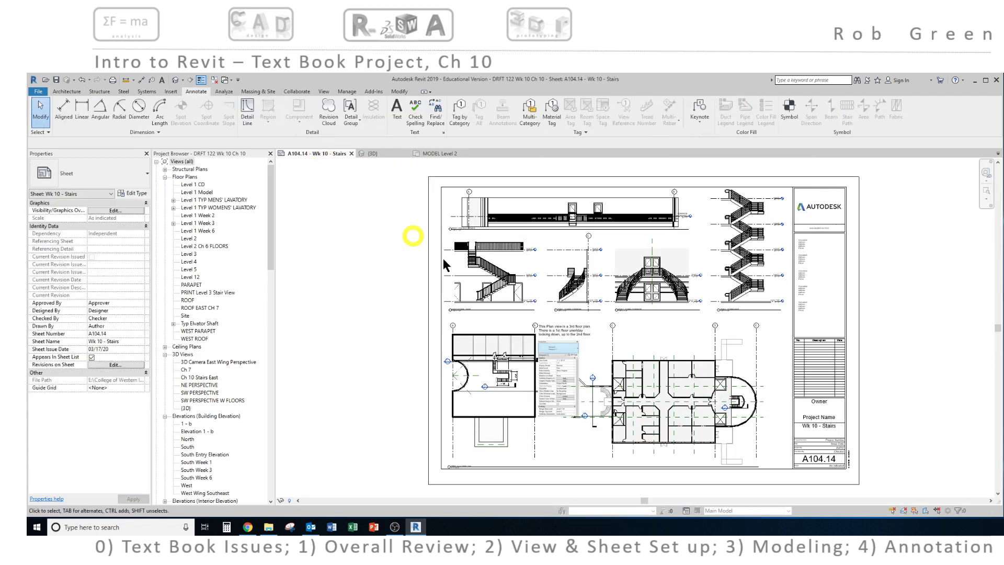
scroll(761, 410, "up", 5)
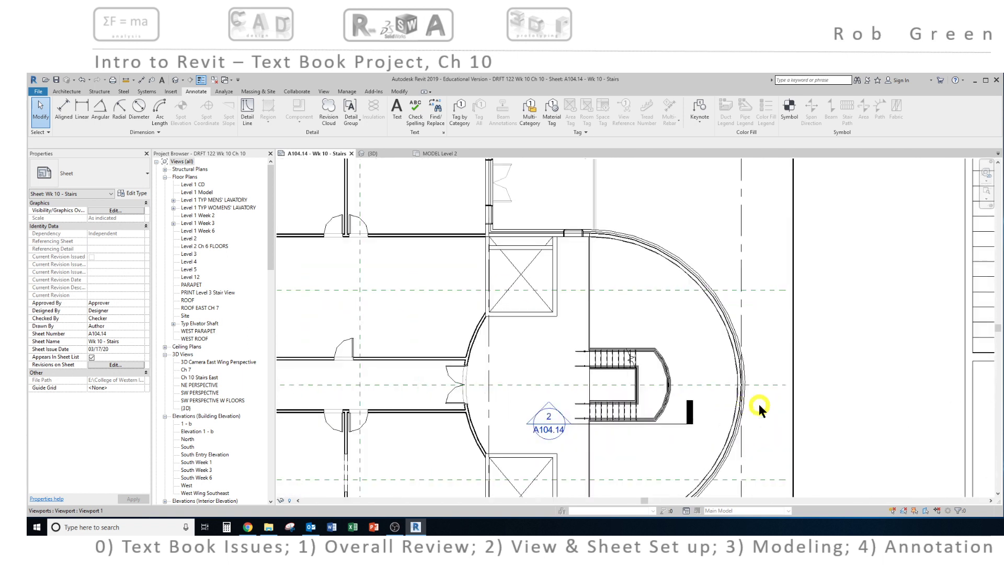
scroll(680, 403, "up", 5)
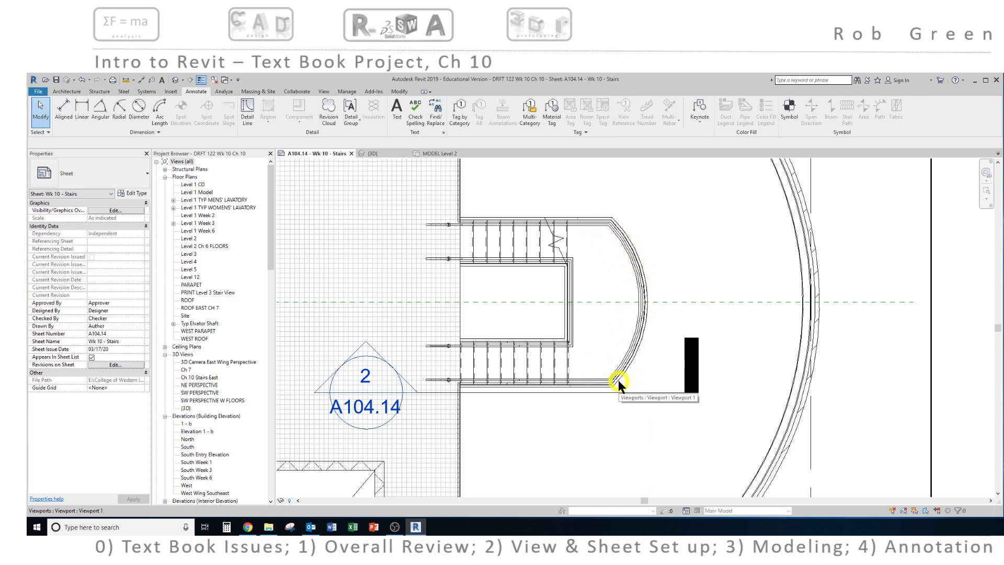
scroll(618, 380, "up", 4)
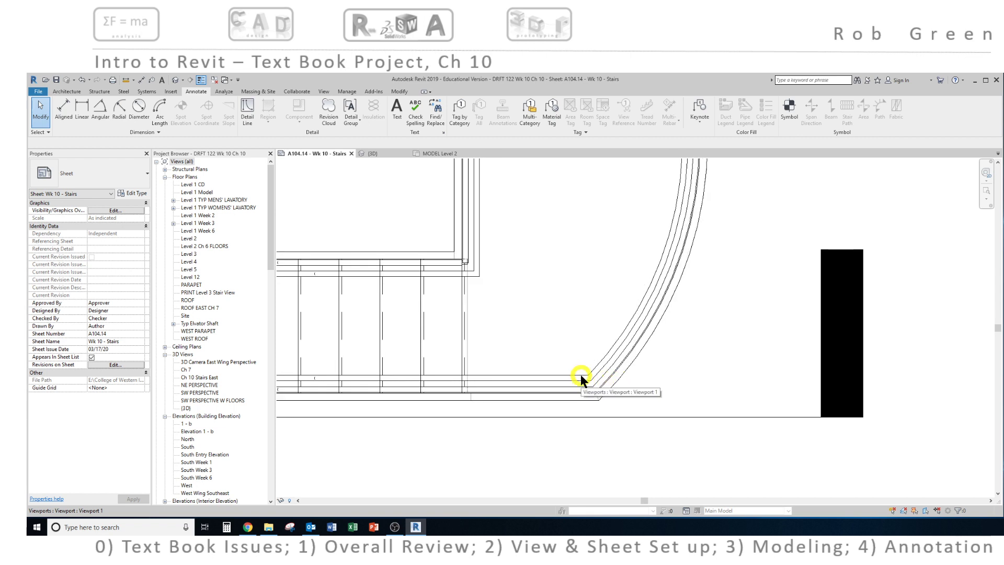
scroll(581, 378, "down", 2)
scroll(520, 365, "up", 4)
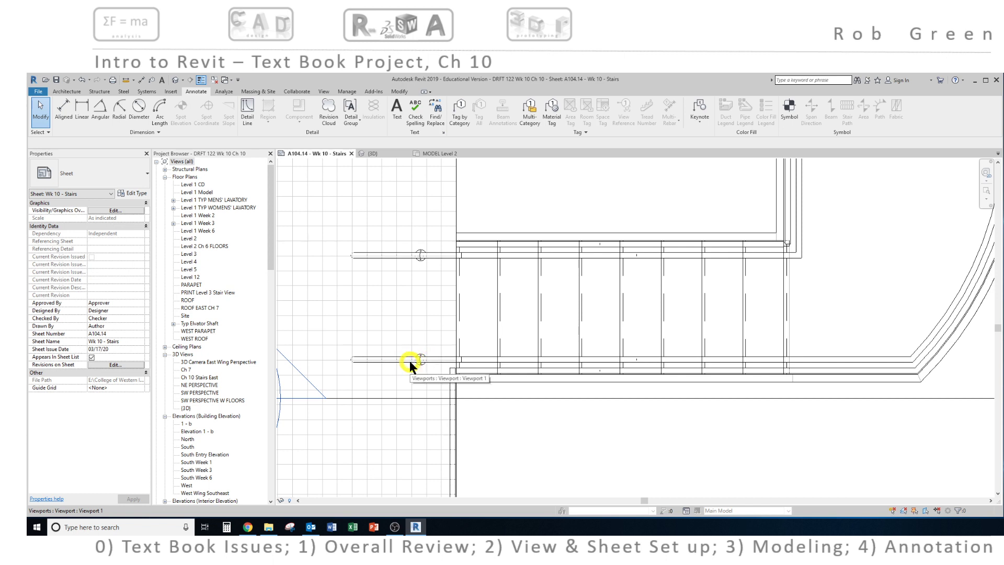
scroll(409, 362, "down", 3)
middle_click_drag(451, 324, 481, 373)
In the MODEL Level 2 plan, copy the east wing's horizontal centre reference plane 4' 3 1/16" to the north
left_click(427, 153)
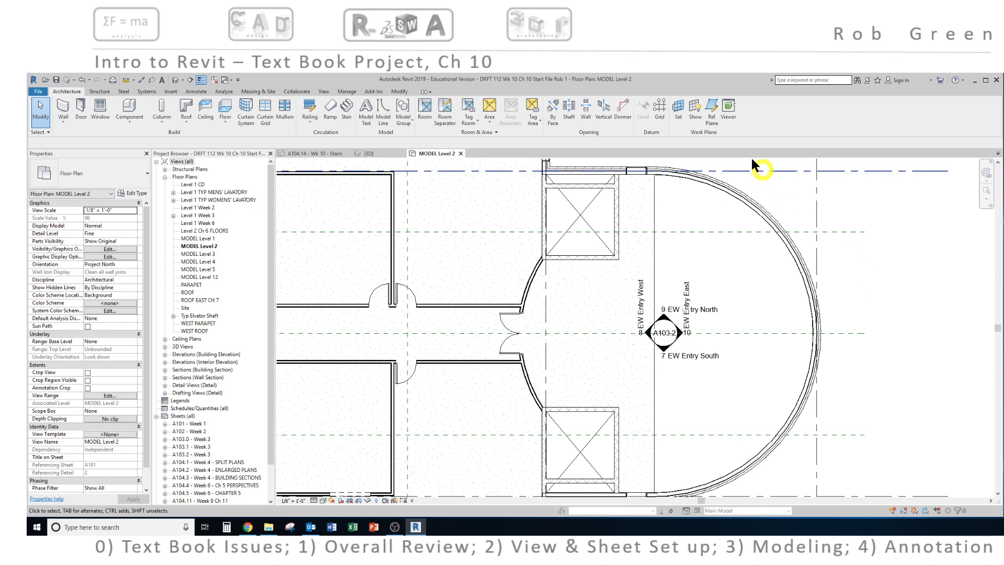
left_click(845, 333)
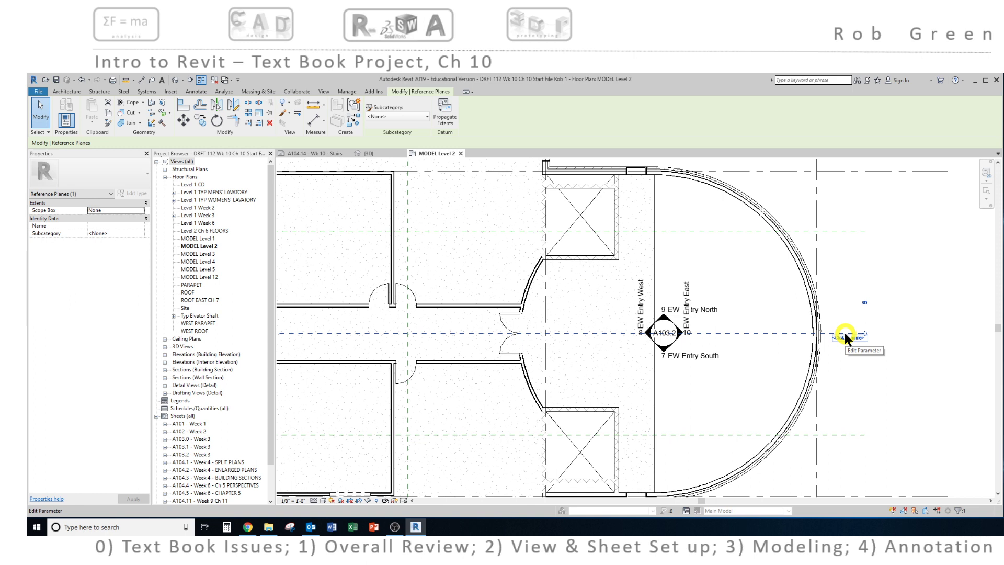
left_click(200, 120)
left_click(886, 333)
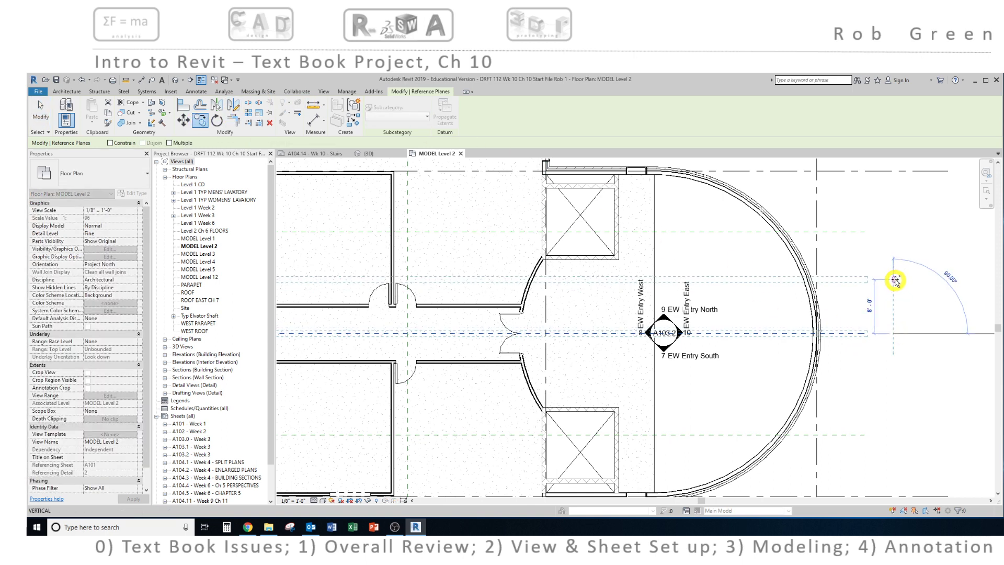
type("4")
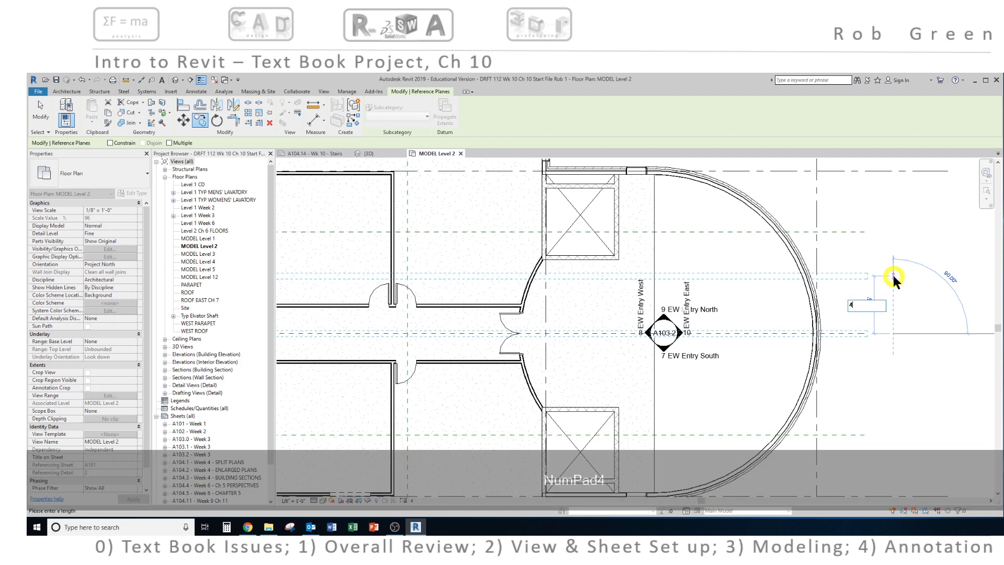
type("' 3 1/16")
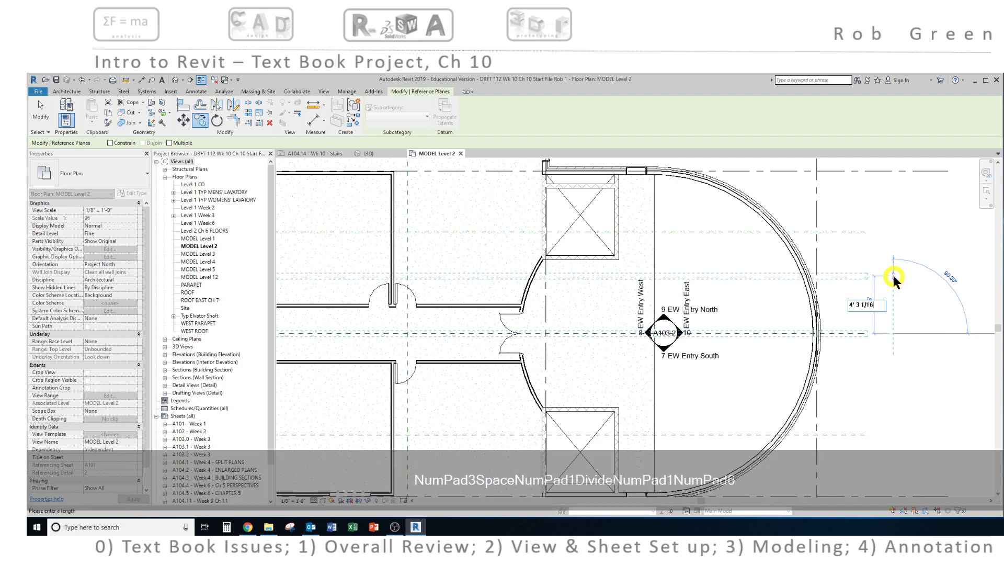
type("\"")
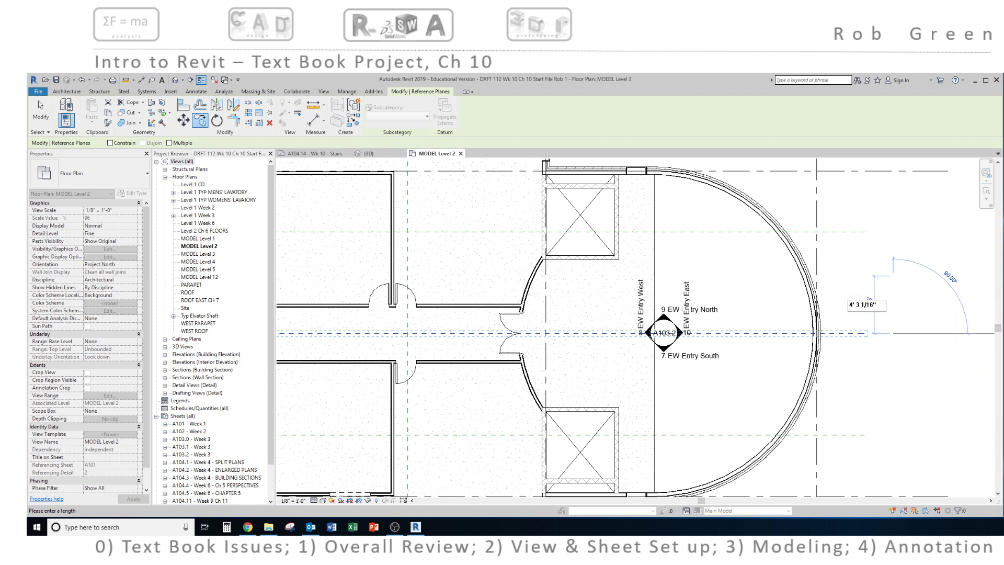
key("Return")
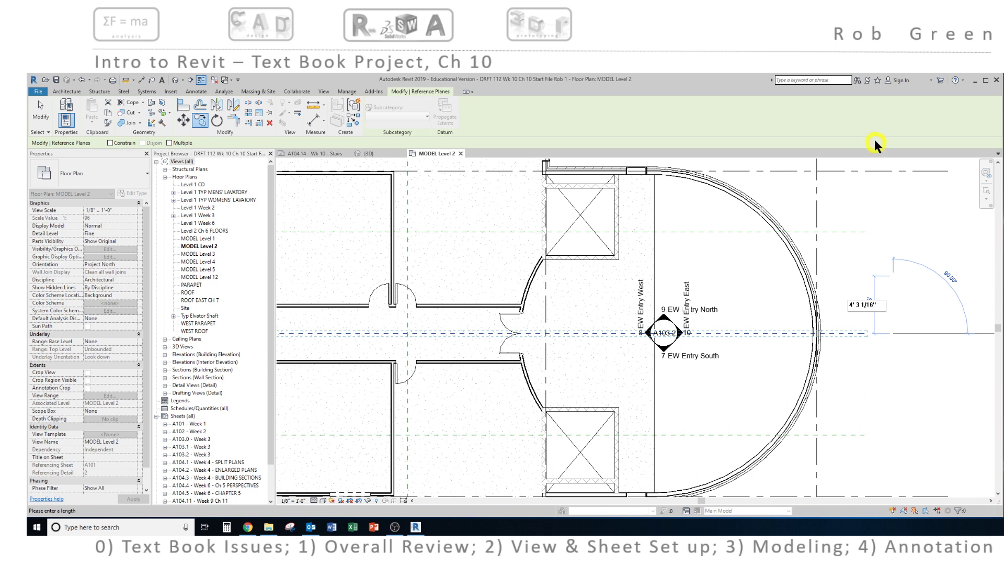
key("Return")
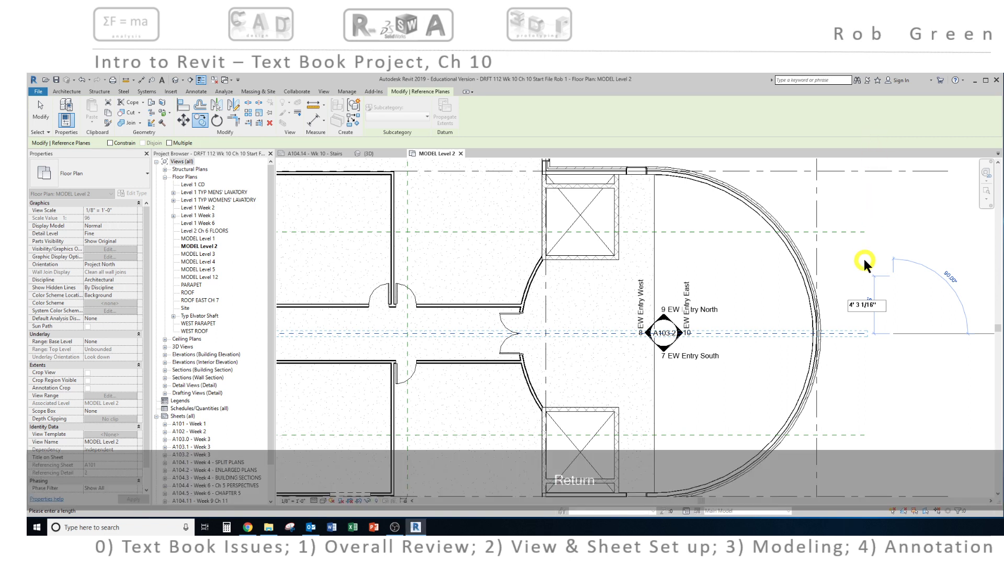
Copy the same horizontal centre reference plane 4' 3 1/16" to the south
left_click(843, 330)
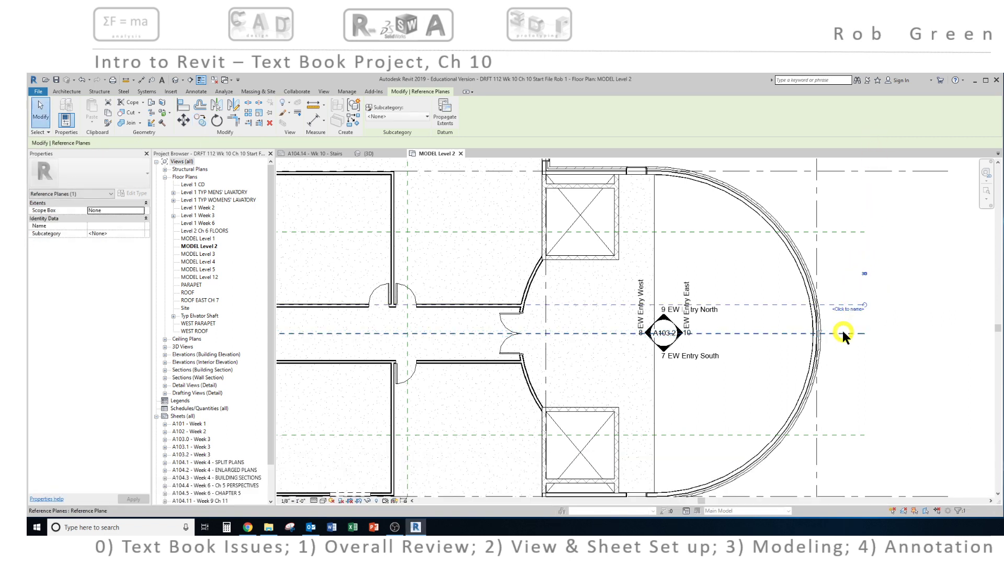
left_click(205, 118)
left_click(909, 321)
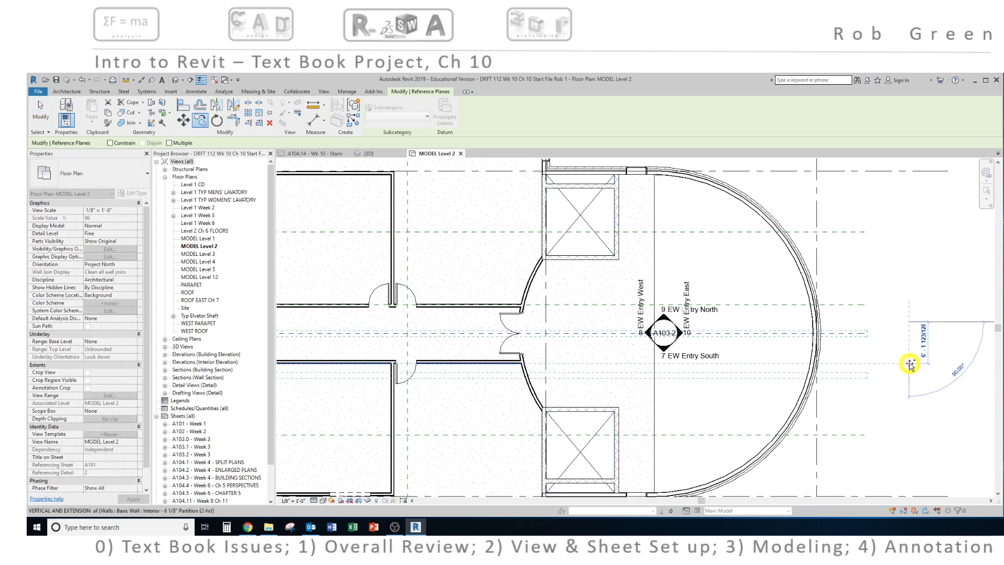
type("4' 3 1")
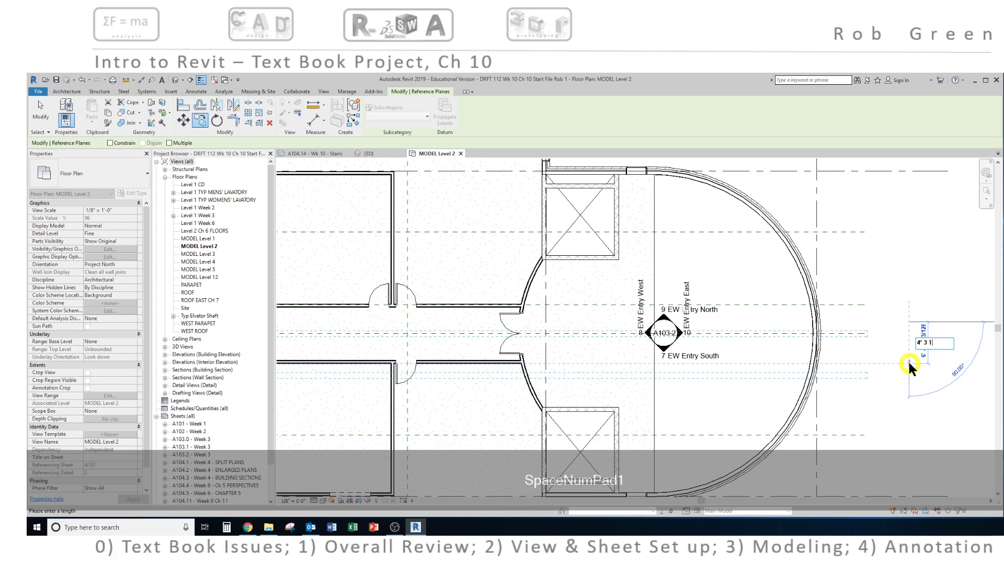
type("/16\"")
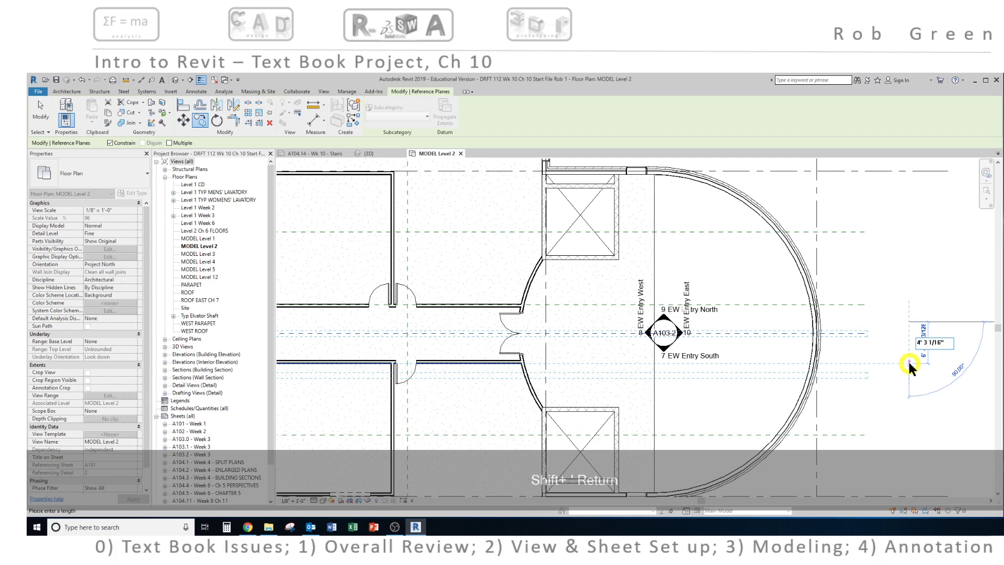
key("Return")
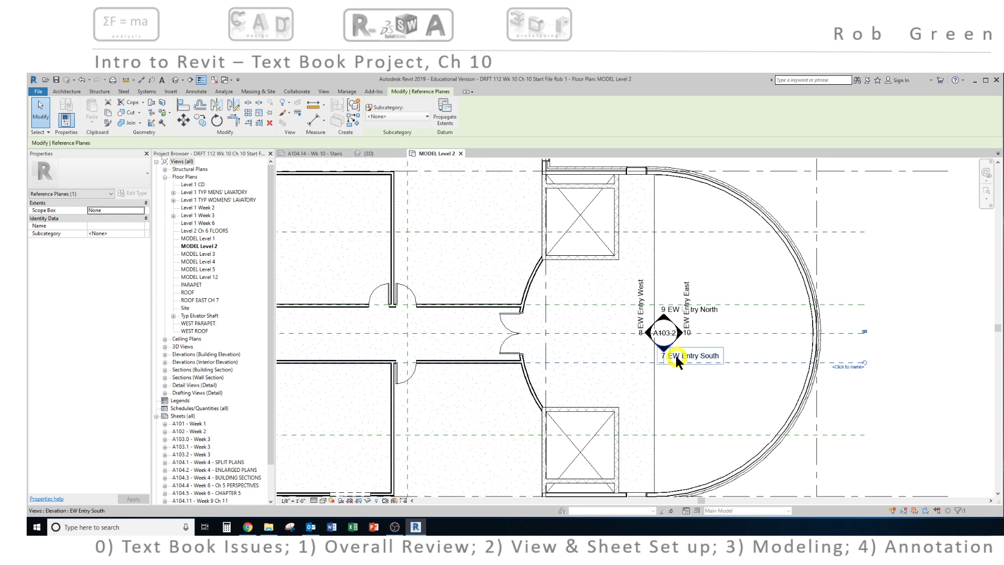
Start a new stair in the east wing with base level Level 1 CD and top level MODEL Level 2
scroll(730, 348, "up", 3)
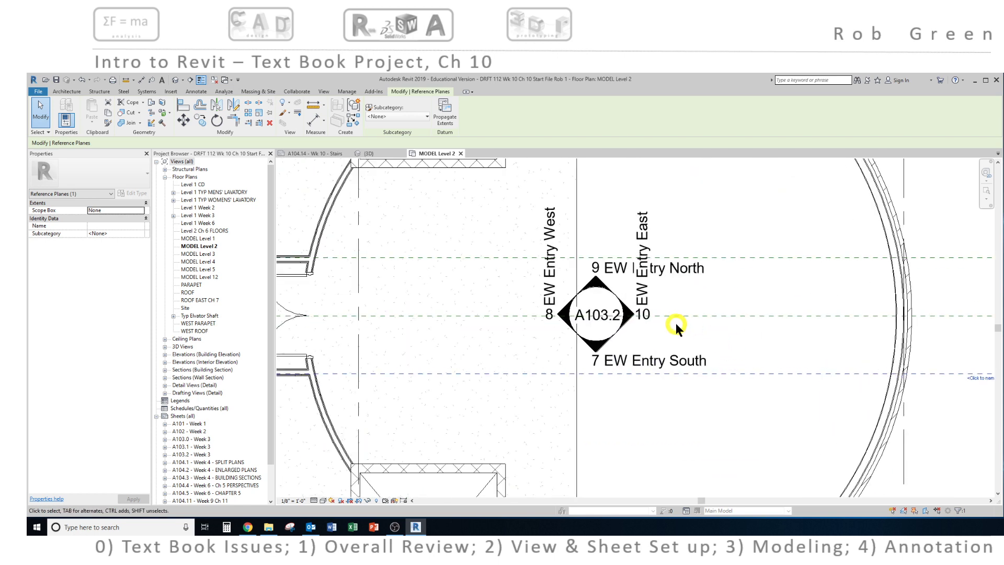
left_click(569, 210)
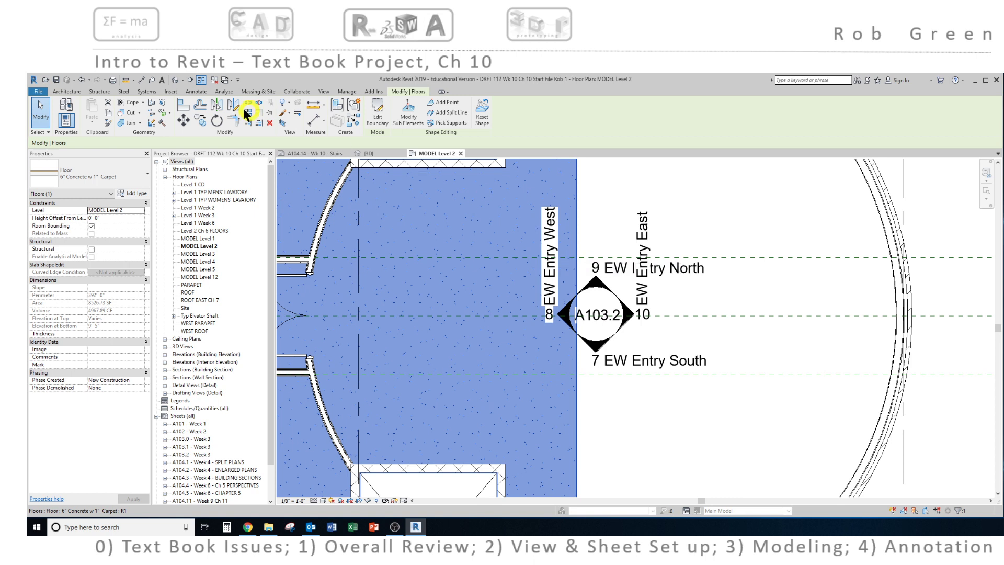
left_click(71, 92)
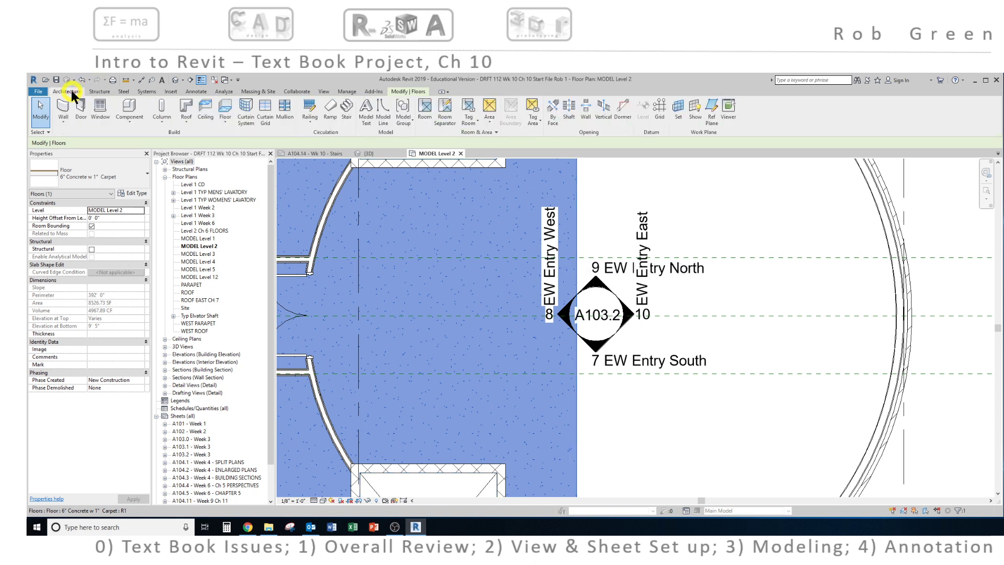
left_click(346, 112)
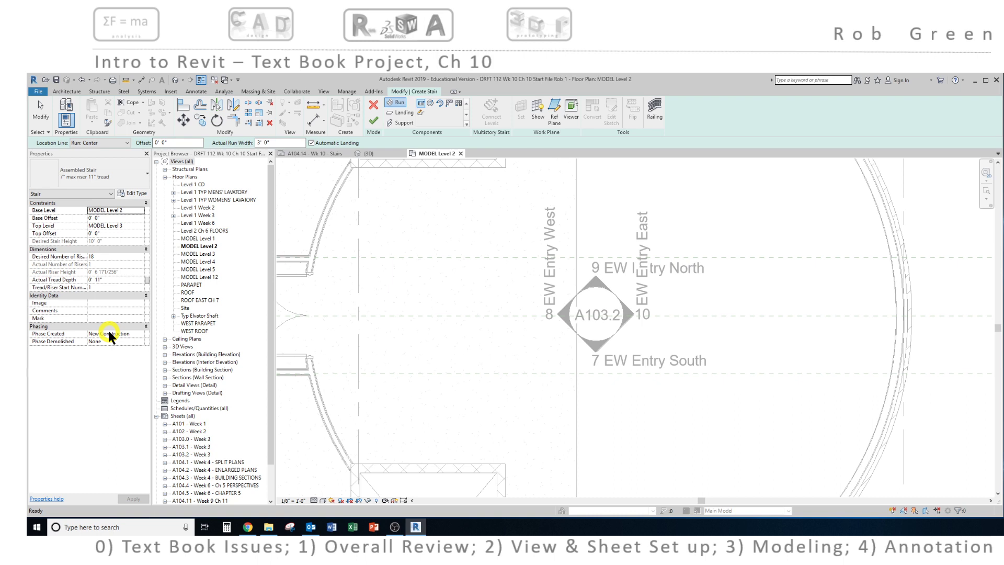
left_click(141, 210)
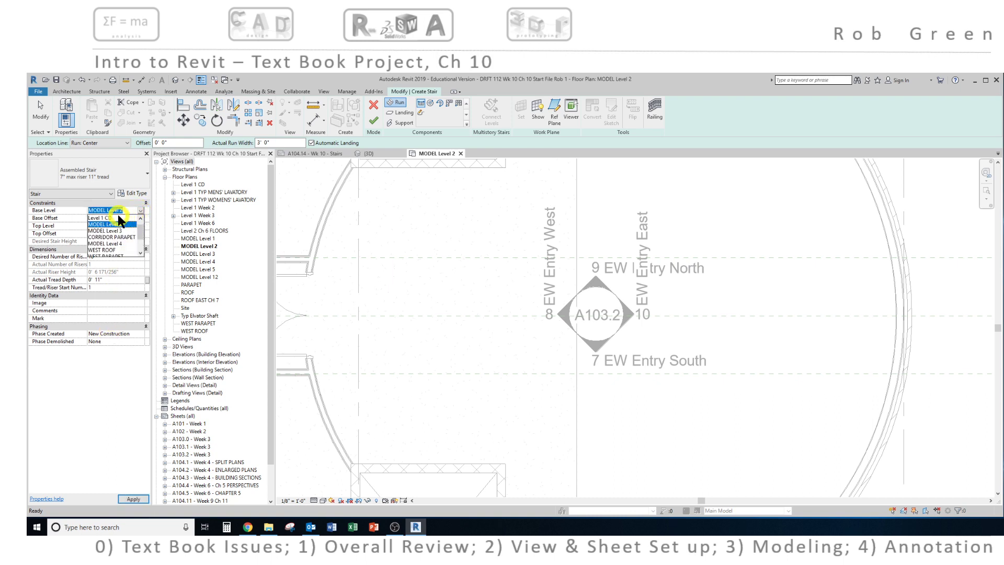
left_click(118, 217)
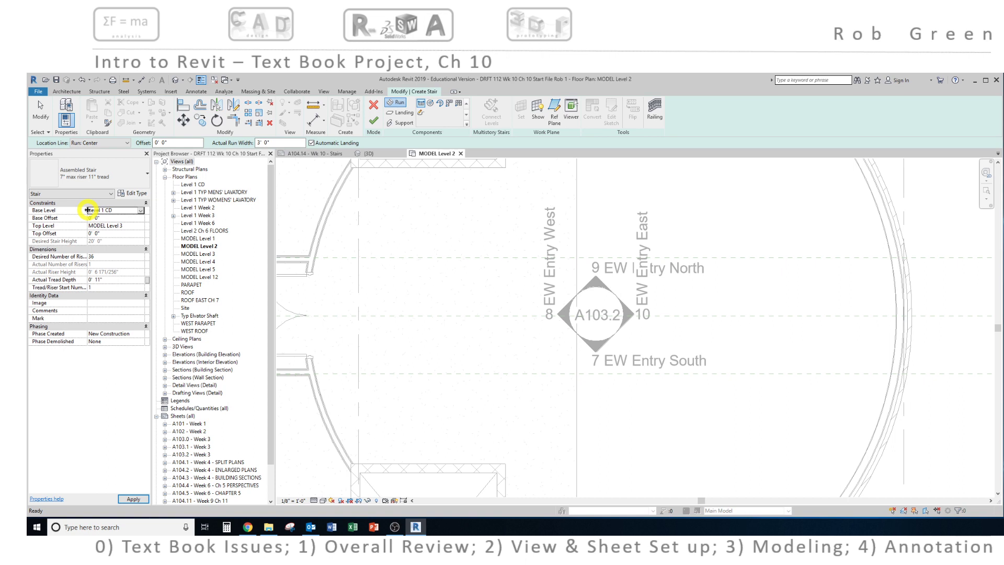
left_click(139, 226)
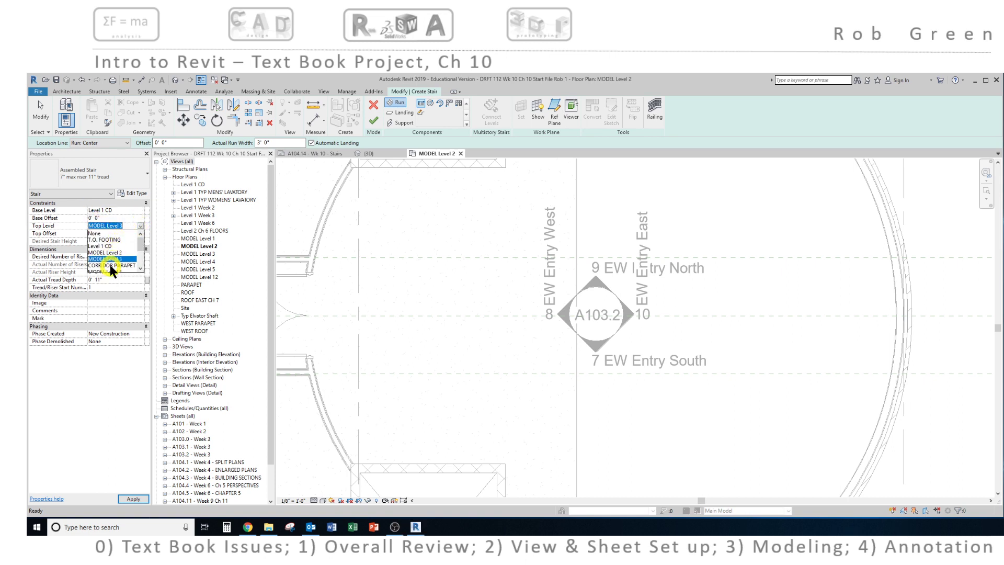
scroll(112, 266, "down", 2)
scroll(109, 270, "up", 1)
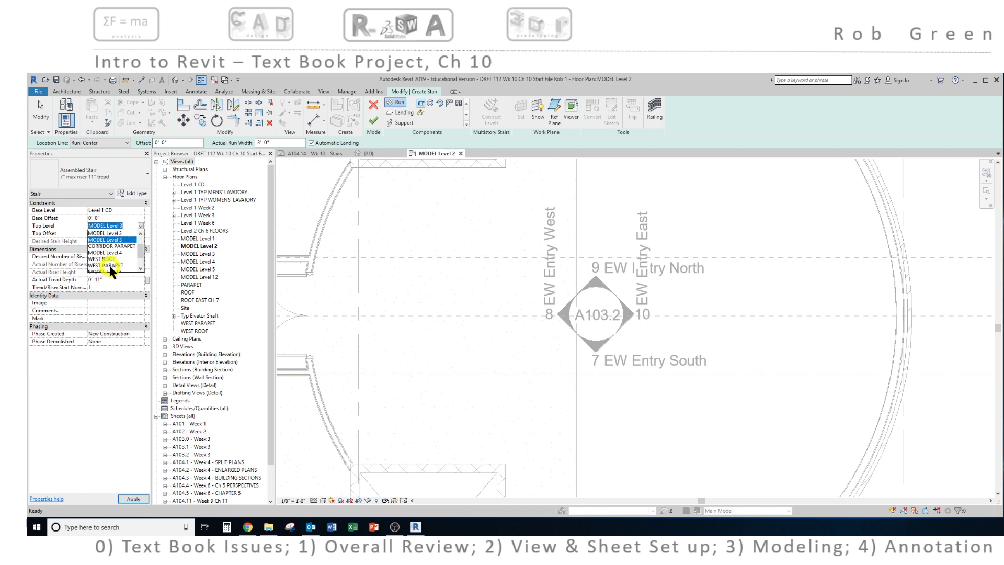
left_click(106, 233)
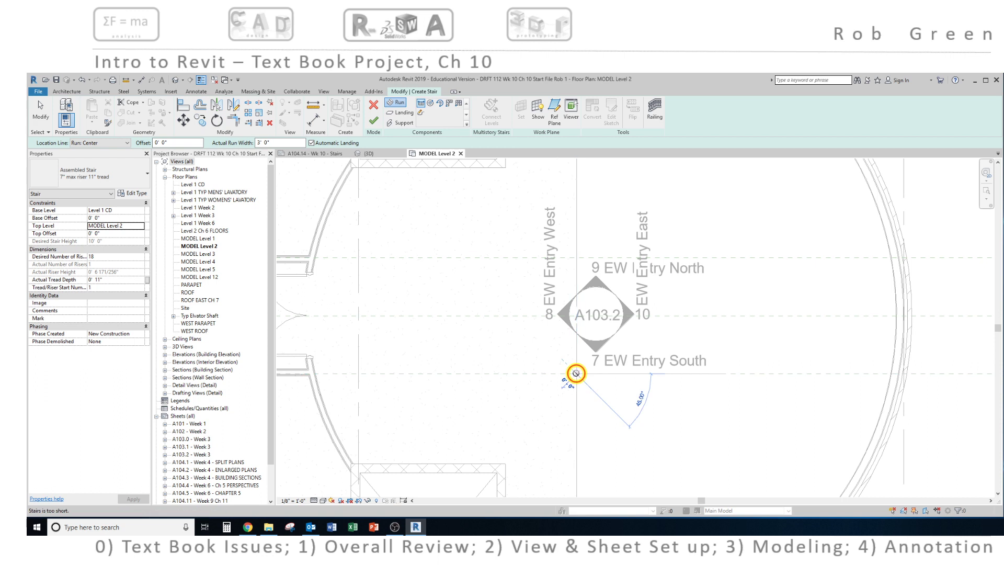
Draw a 9-riser run east from the floor edge along the south reference plane, return along the north plane to the floor edge, and finish the stair
left_click(576, 374)
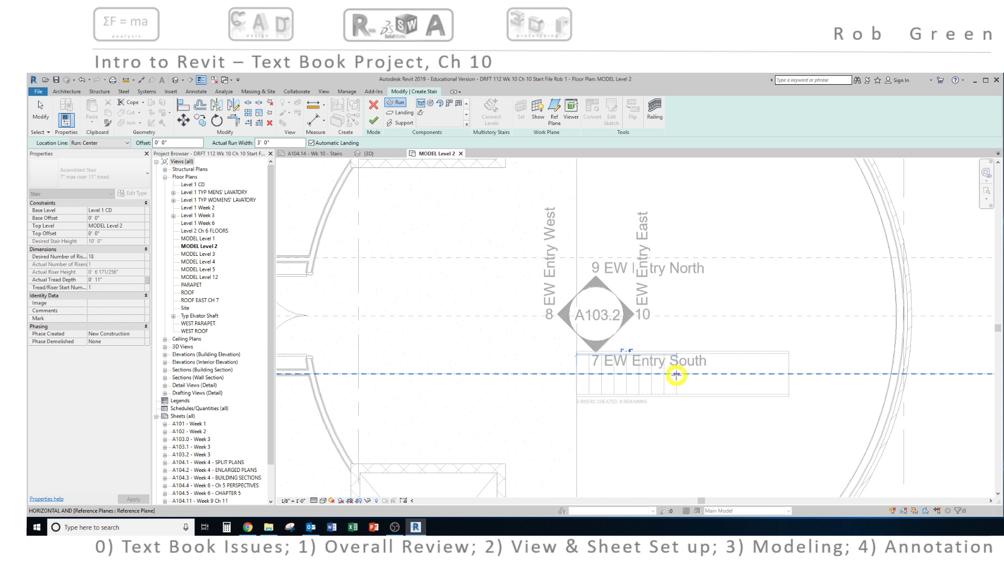
left_click(676, 375)
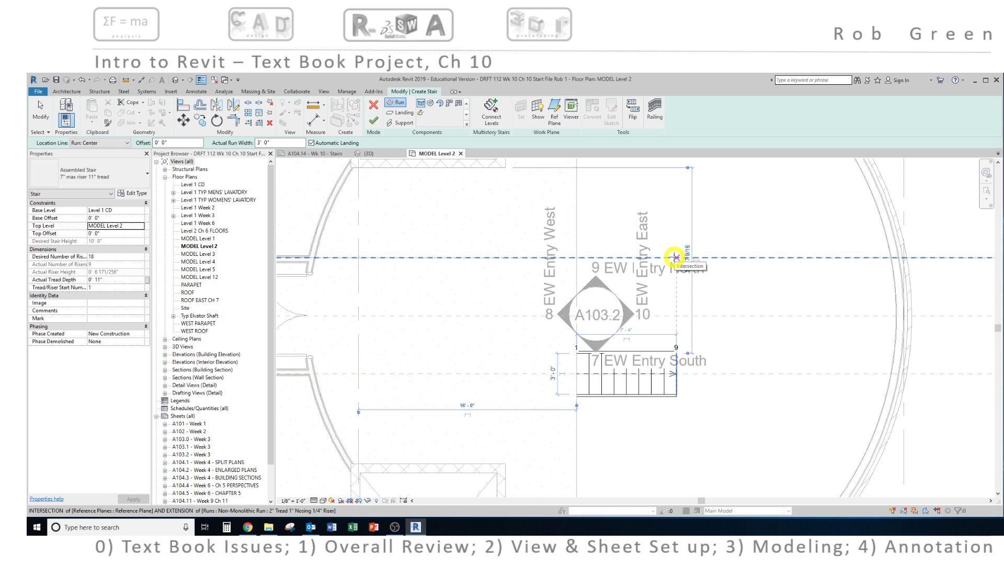
left_click(675, 256)
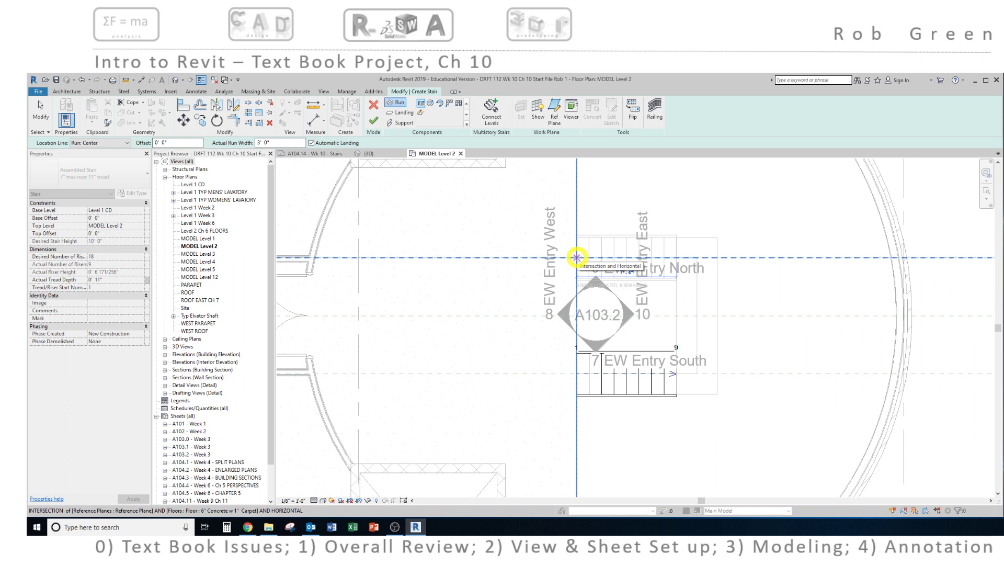
left_click(577, 258)
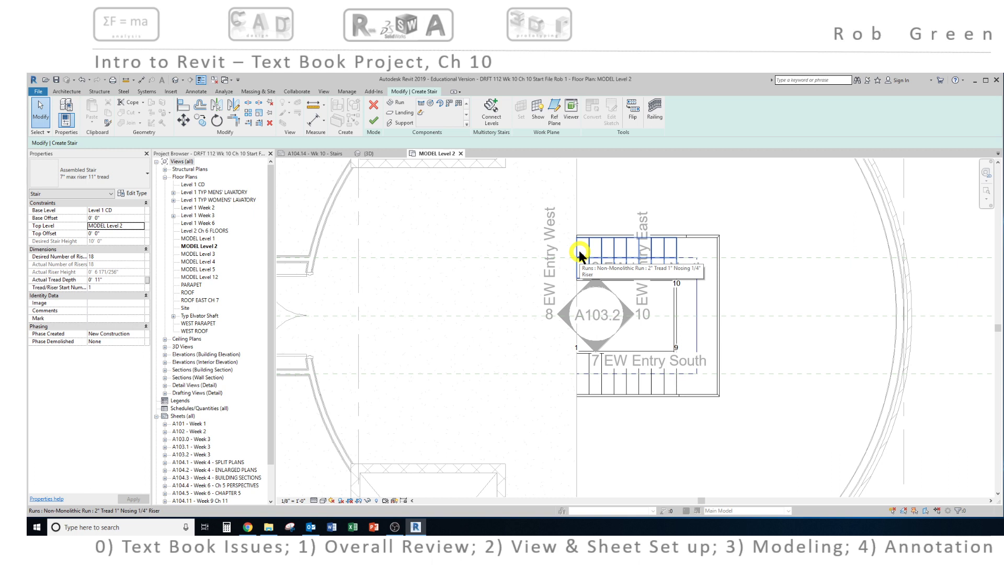
left_click(655, 375)
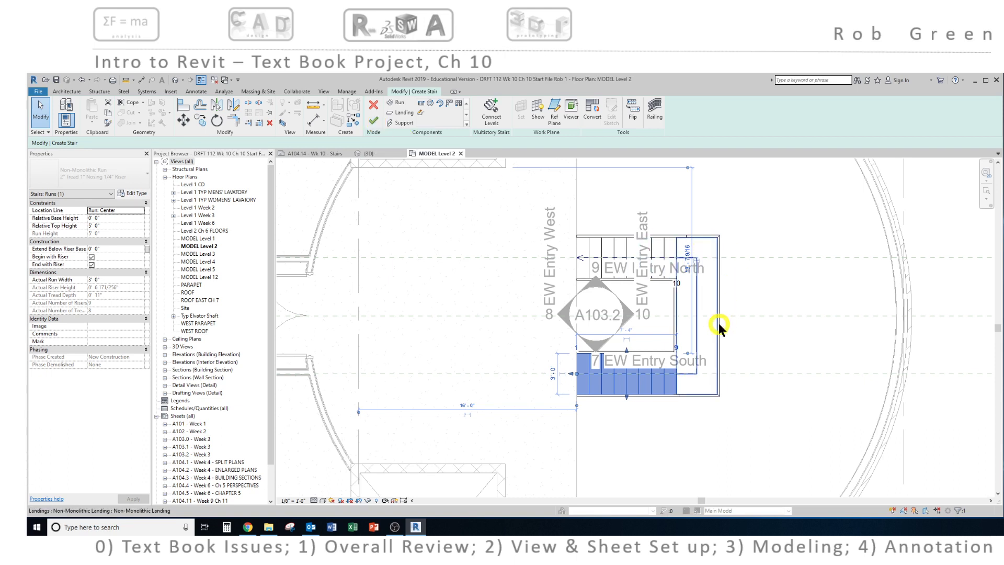
left_click(372, 119)
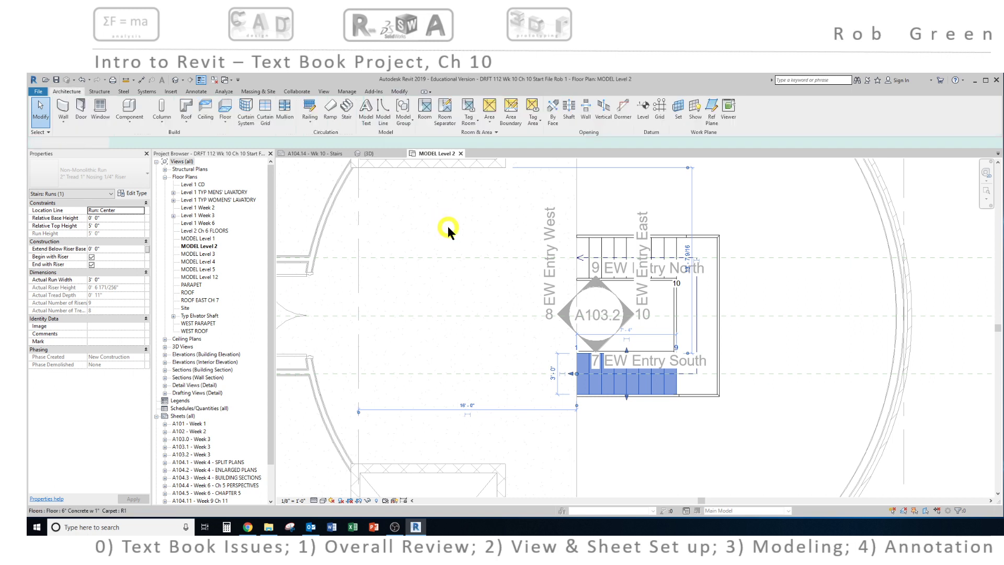